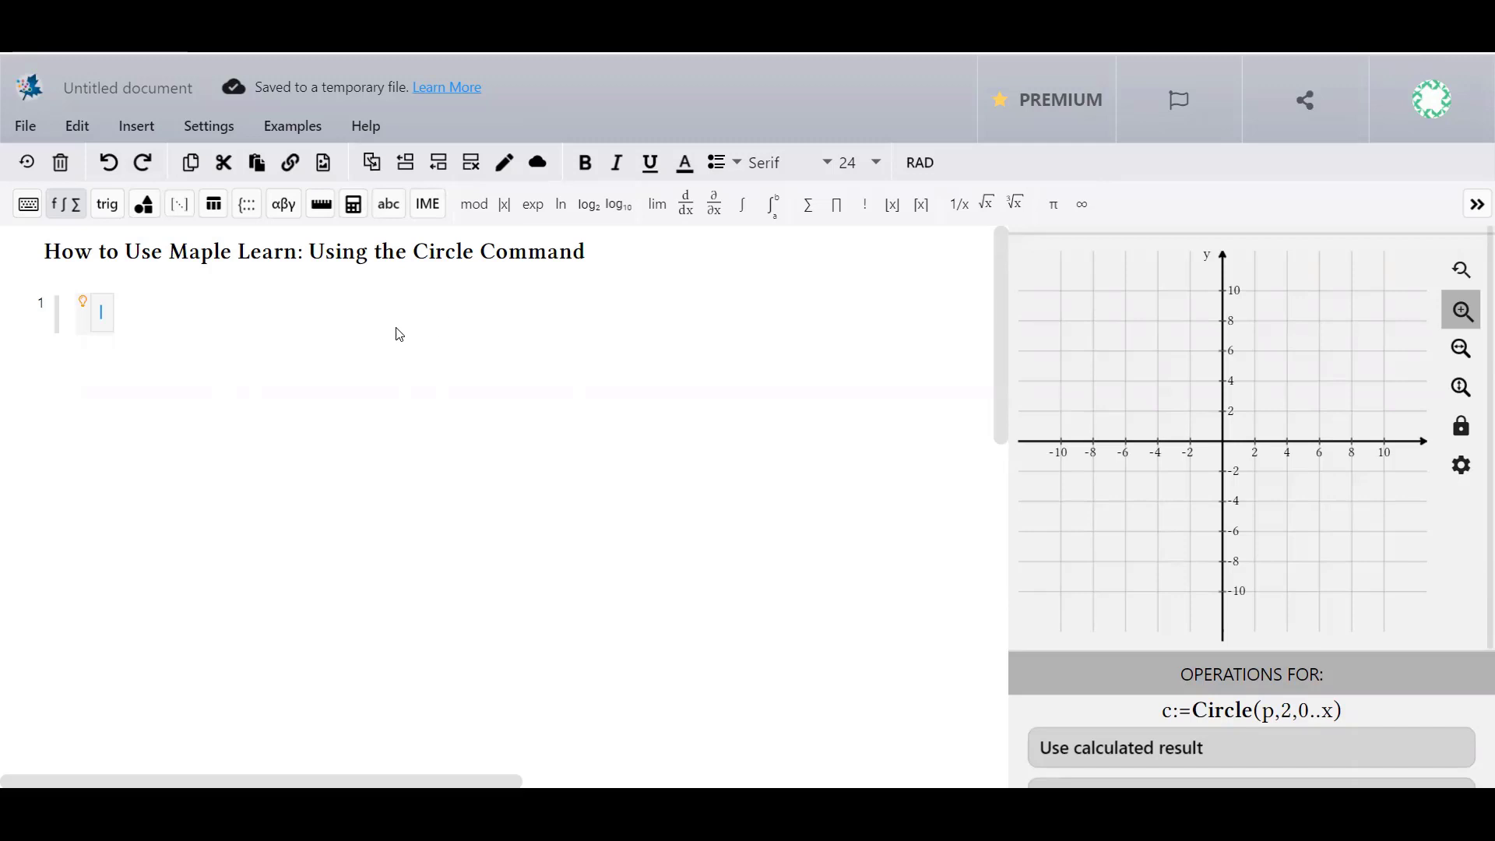
Insert a Circle((x,y),radius) template from the geometry command set
click(145, 209)
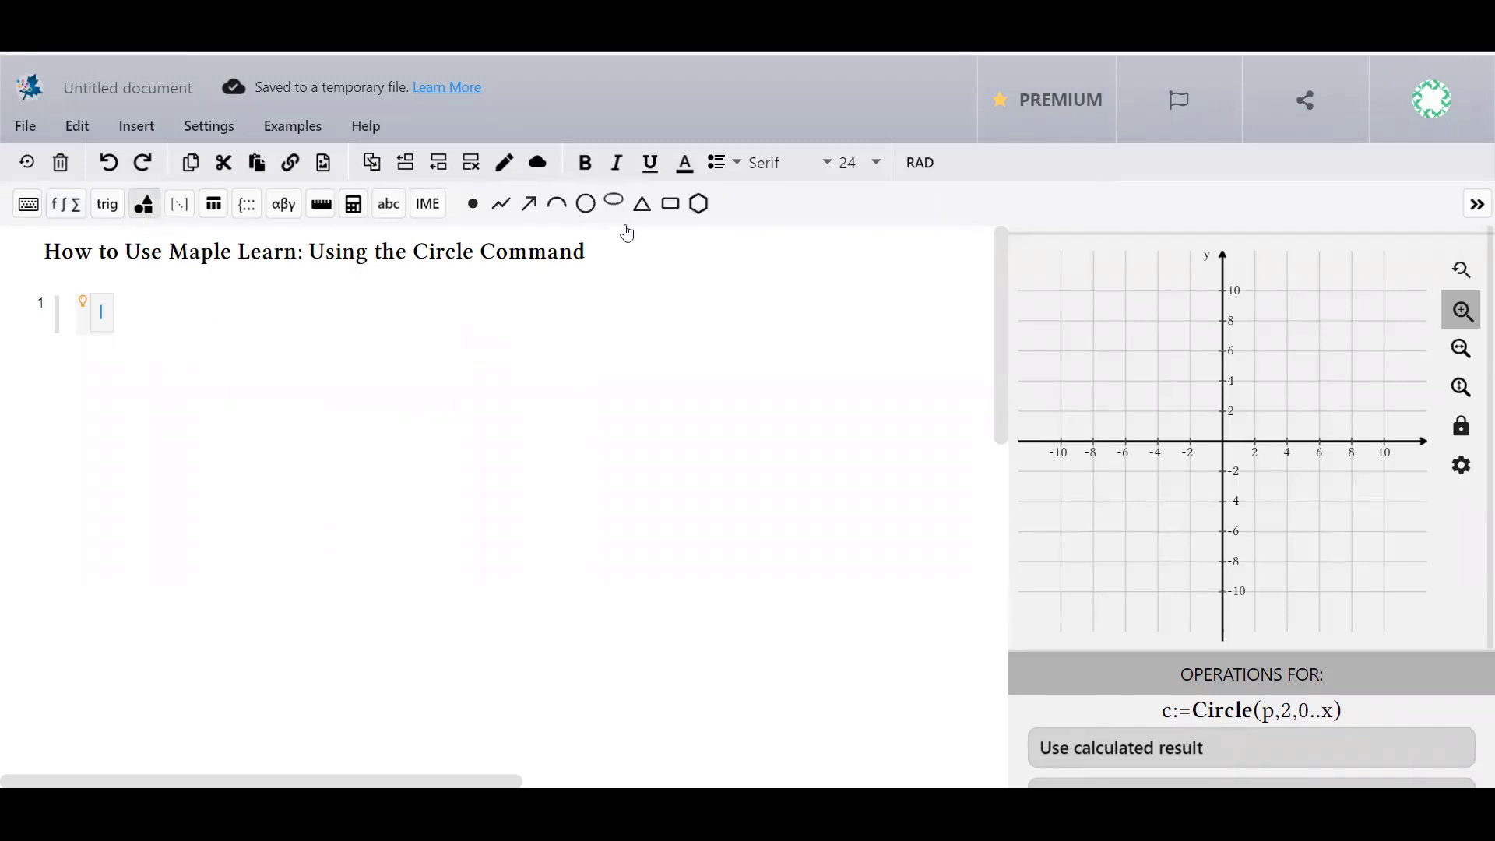
click(587, 204)
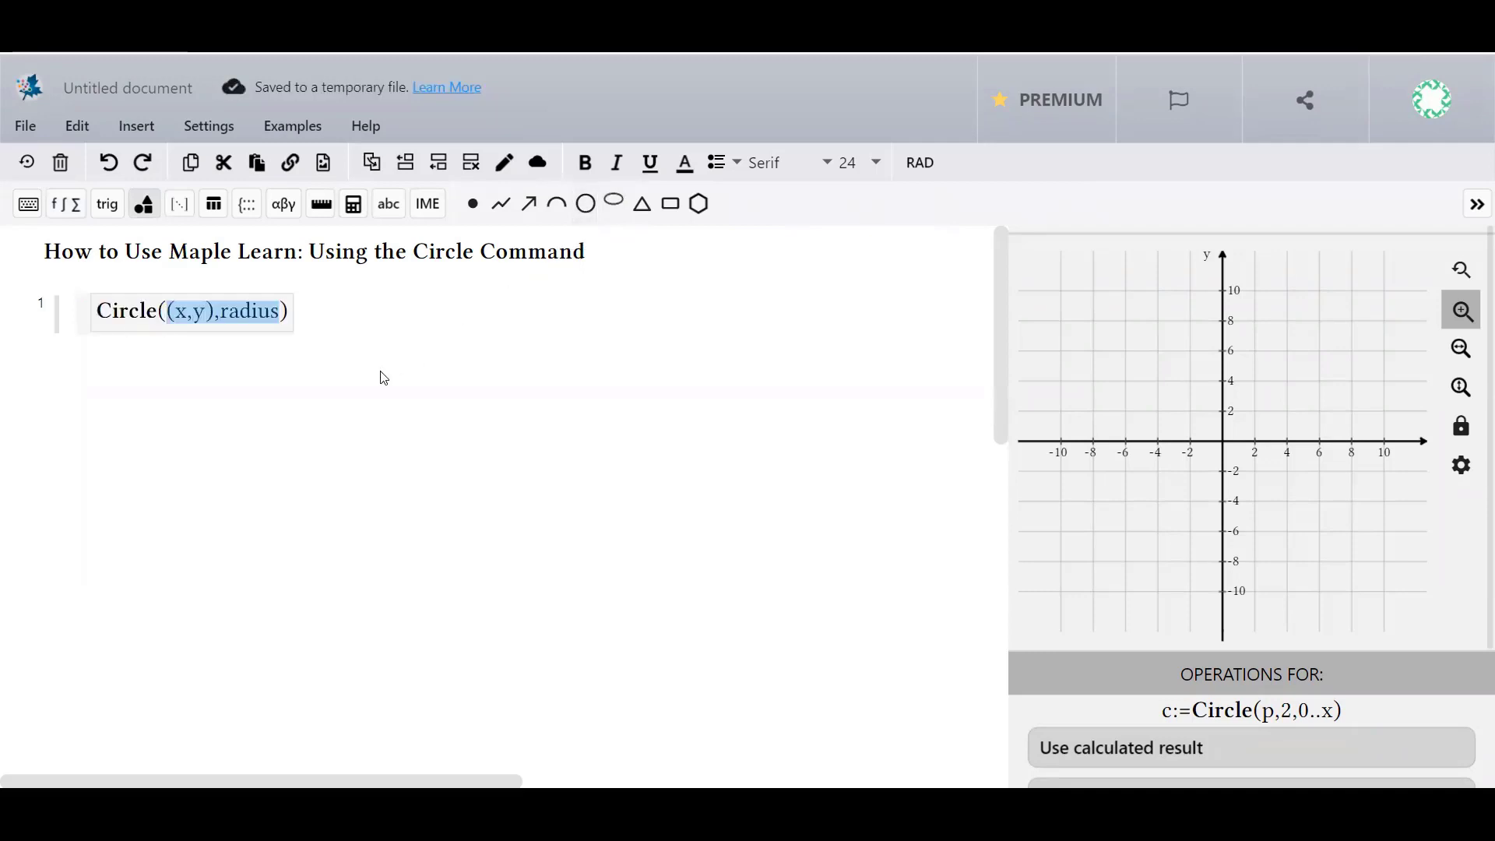
text((()
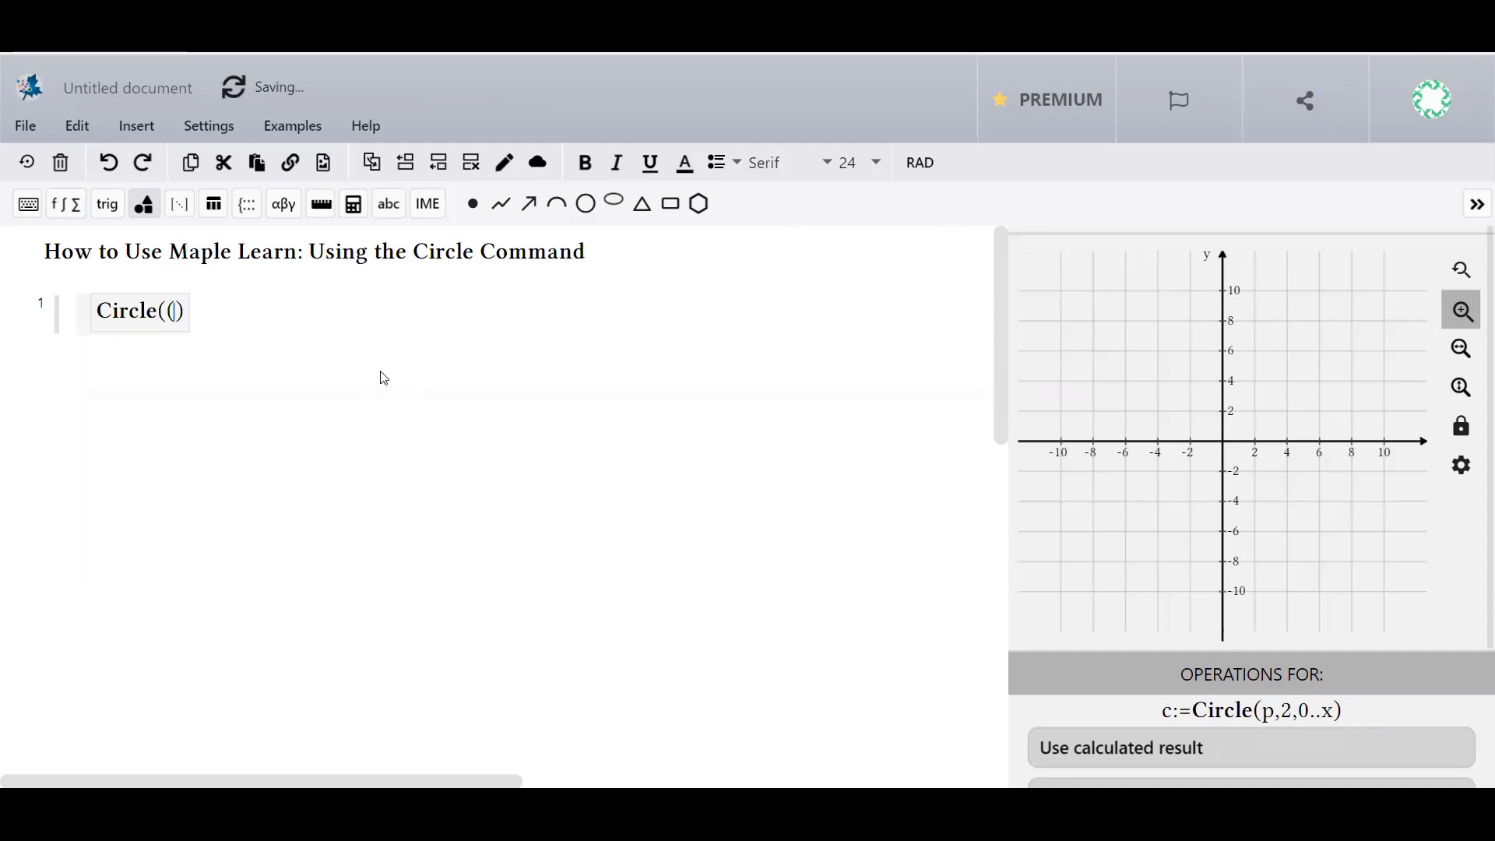
text(0,0))
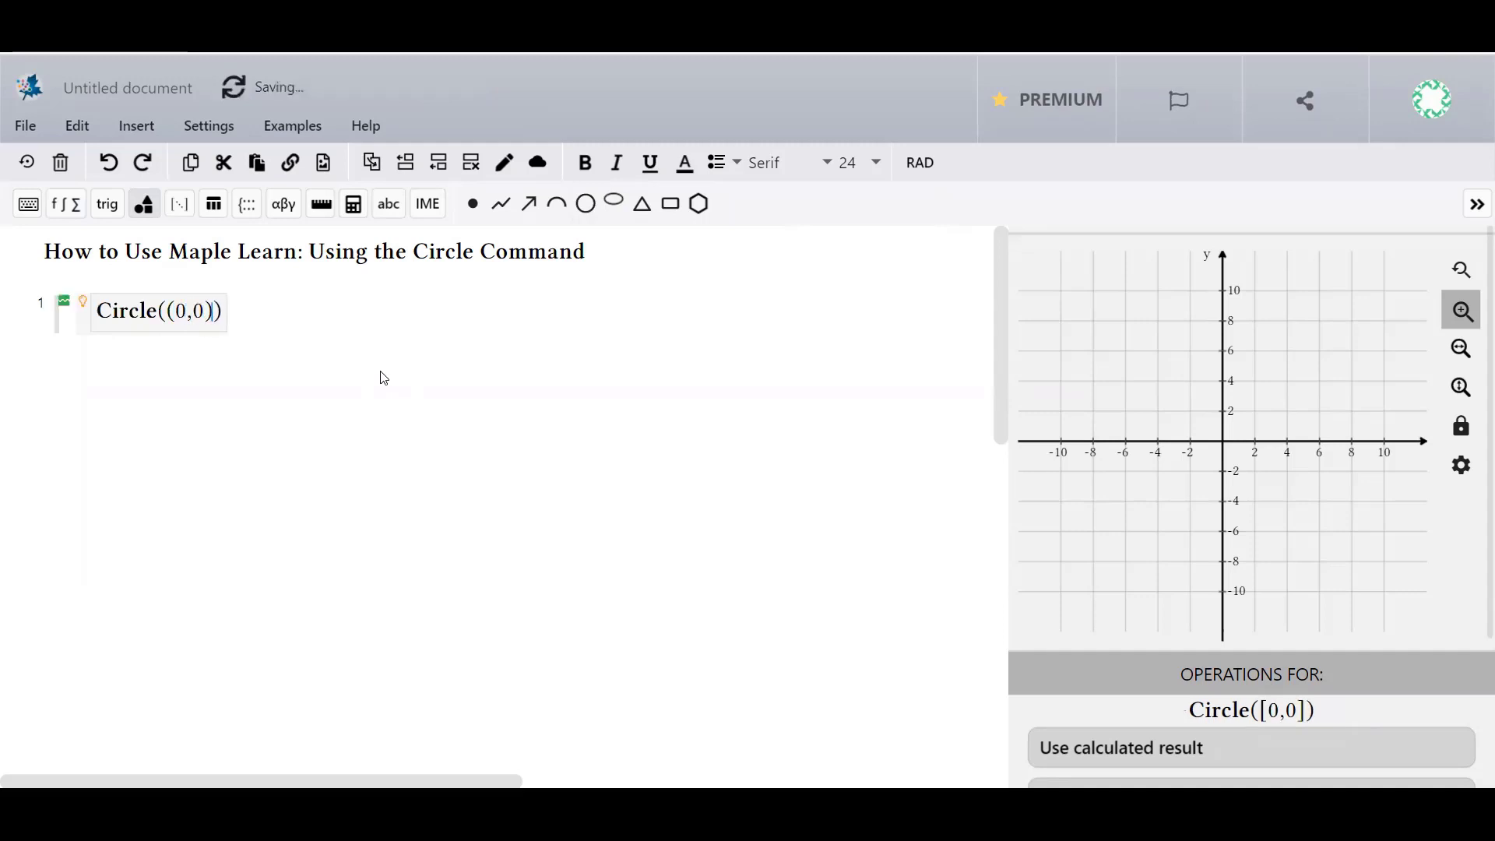
text(,6)
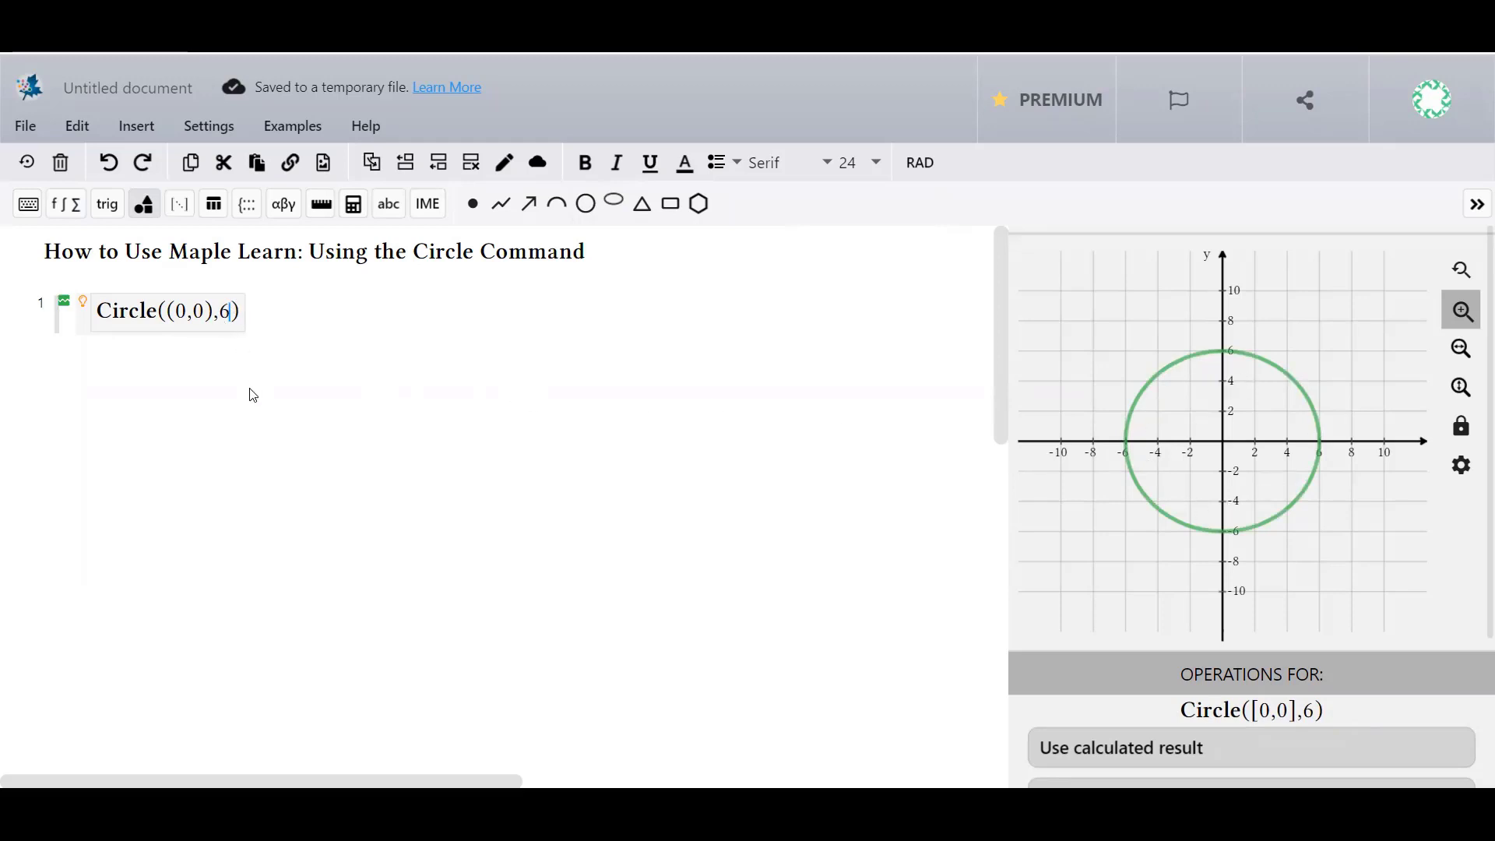
text(,)
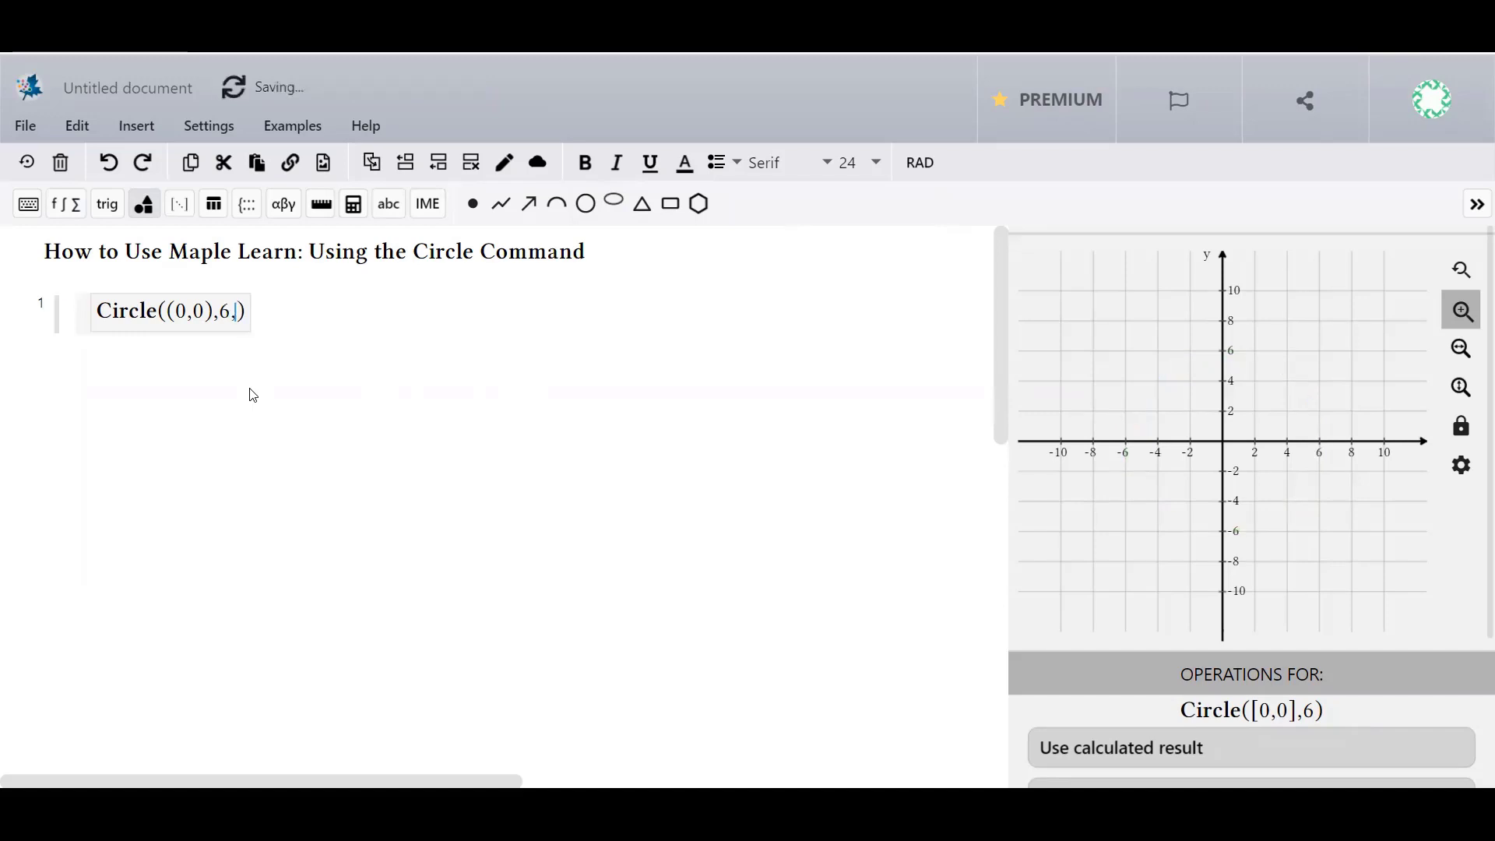
text(0..P)
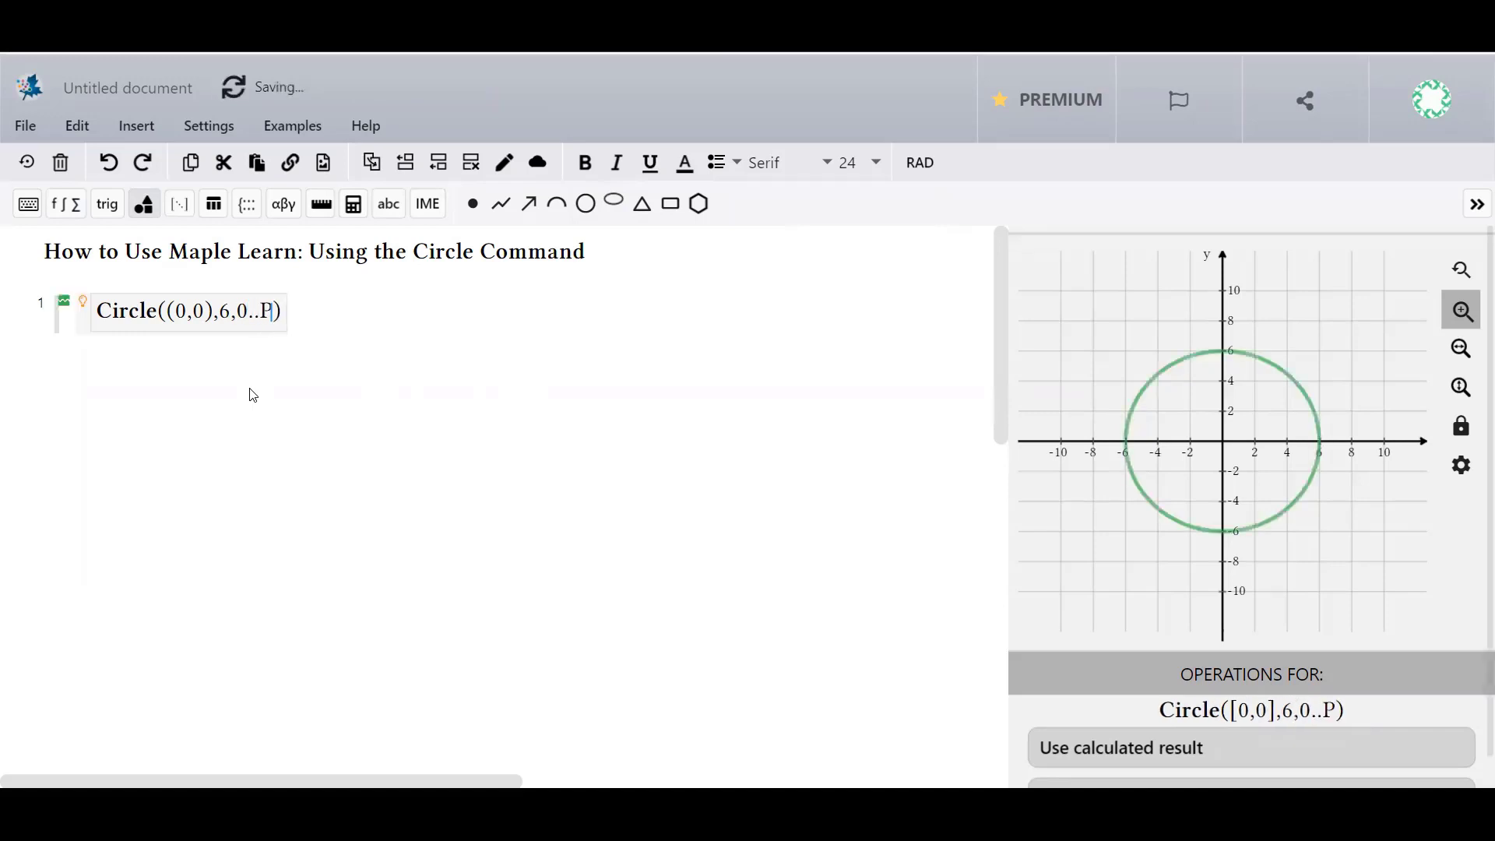
text(i)
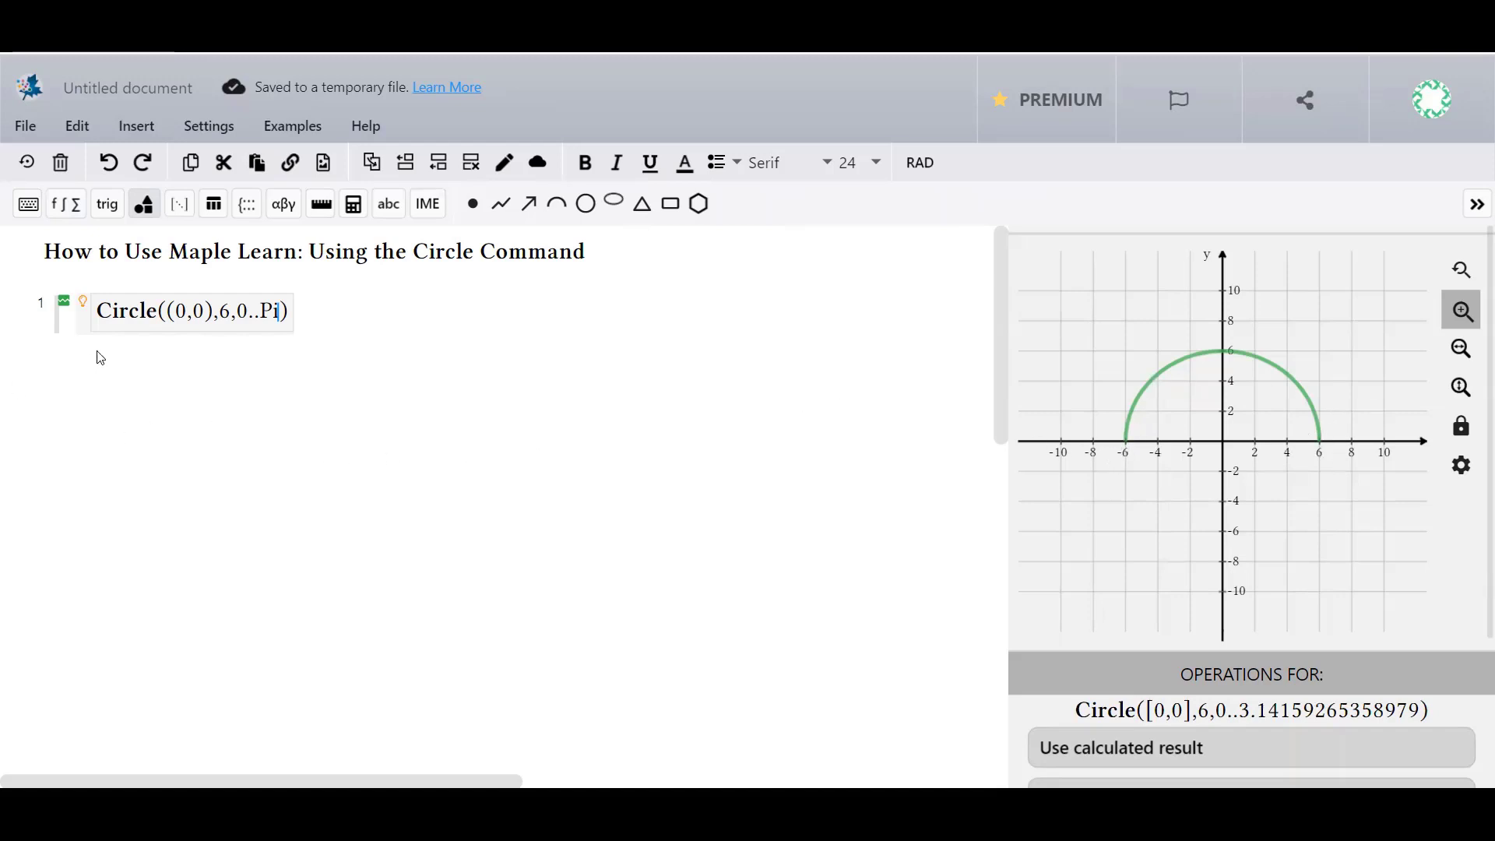
Place the cursor at the start of the Circle((0,0),6,0..Pi) line
click(100, 313)
Add p:=Point(2,2) above the circle and select its (0,0) centre for replacement with p
key(Return)
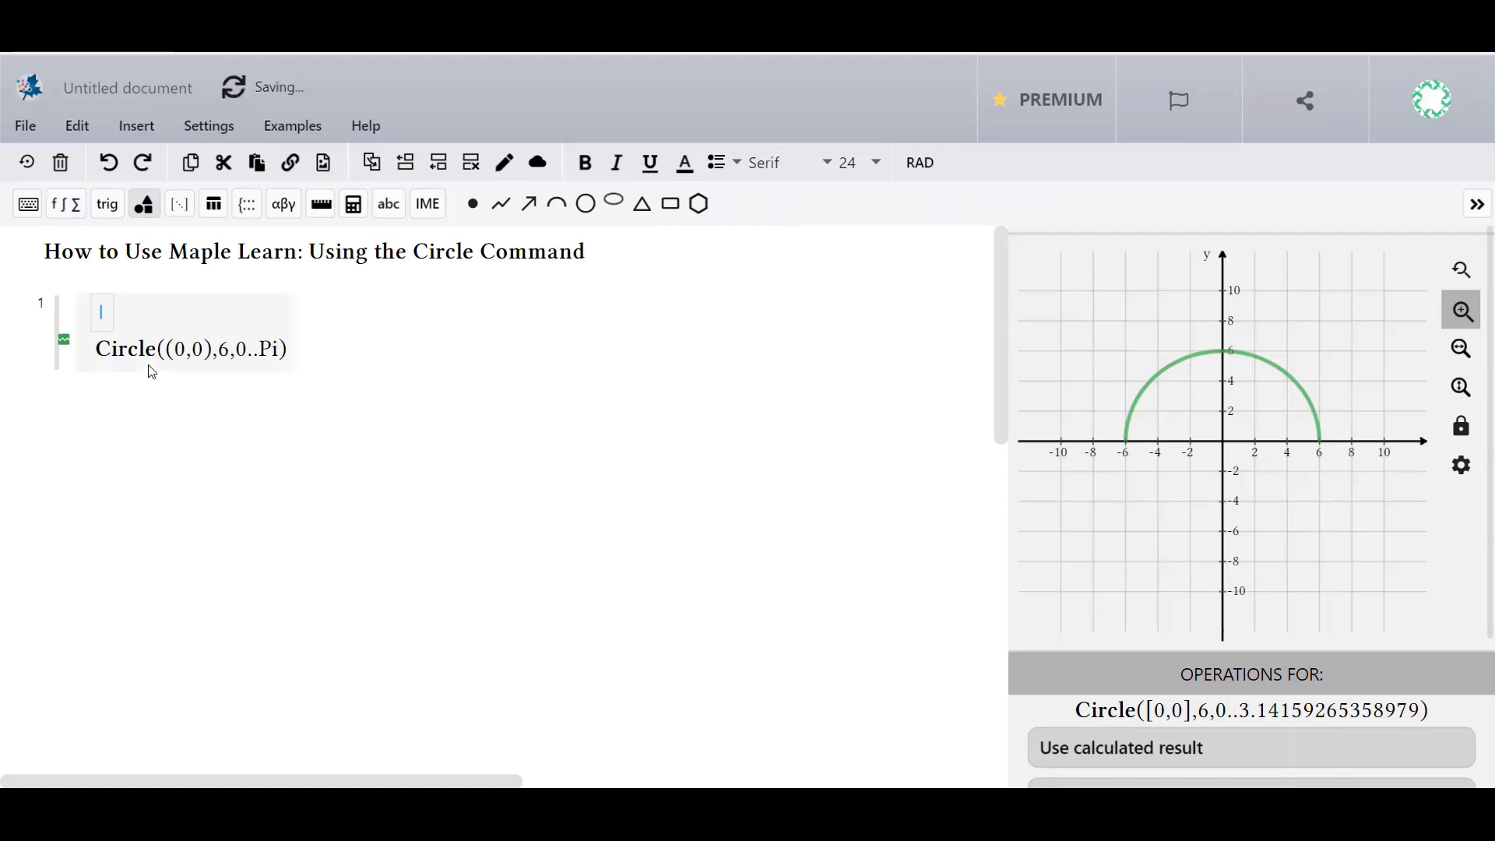
text(p:=P)
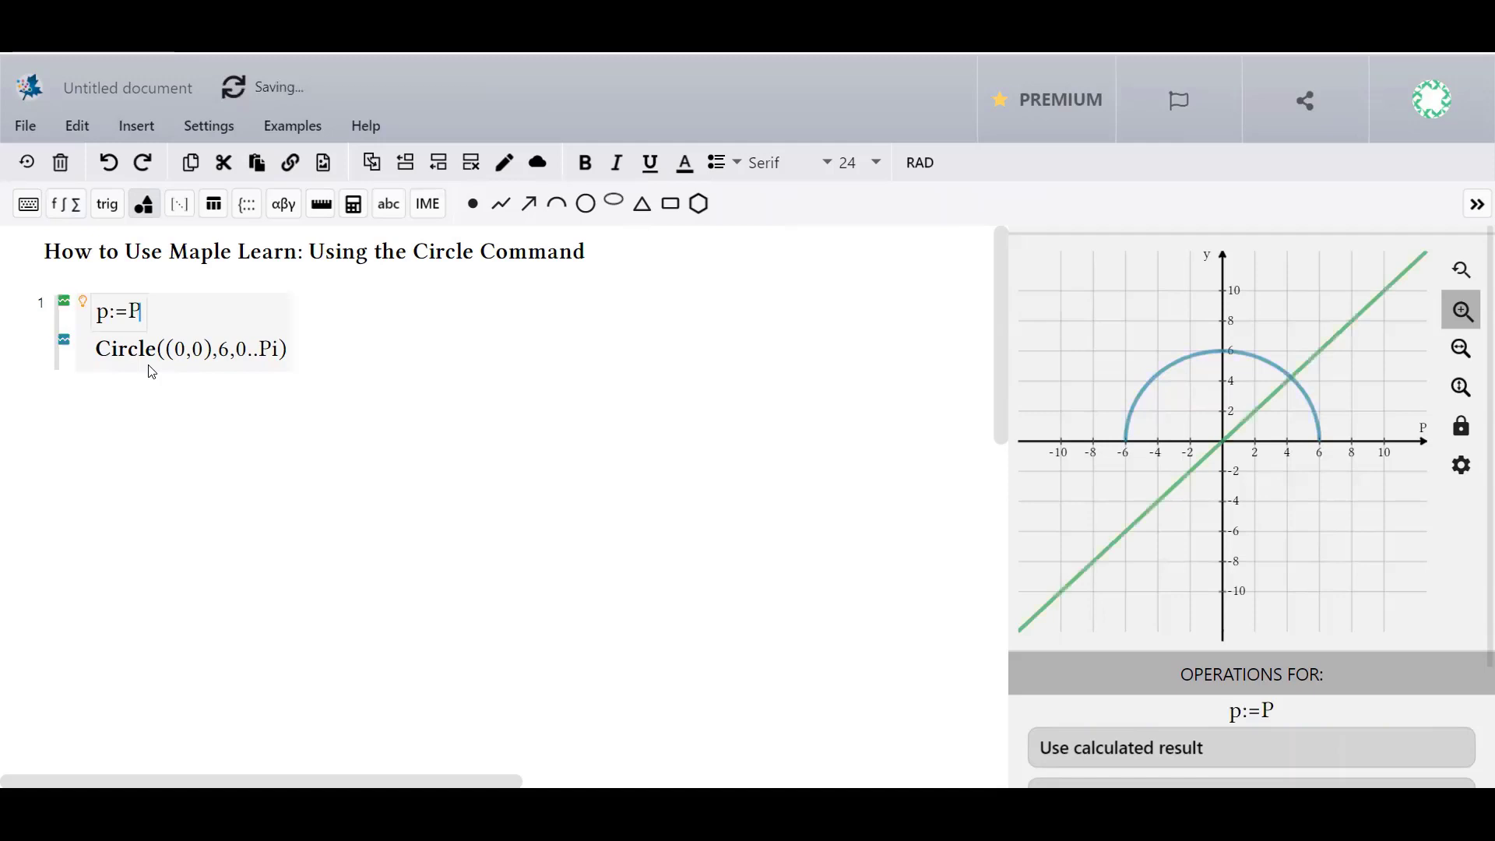
text(oint(2,2))
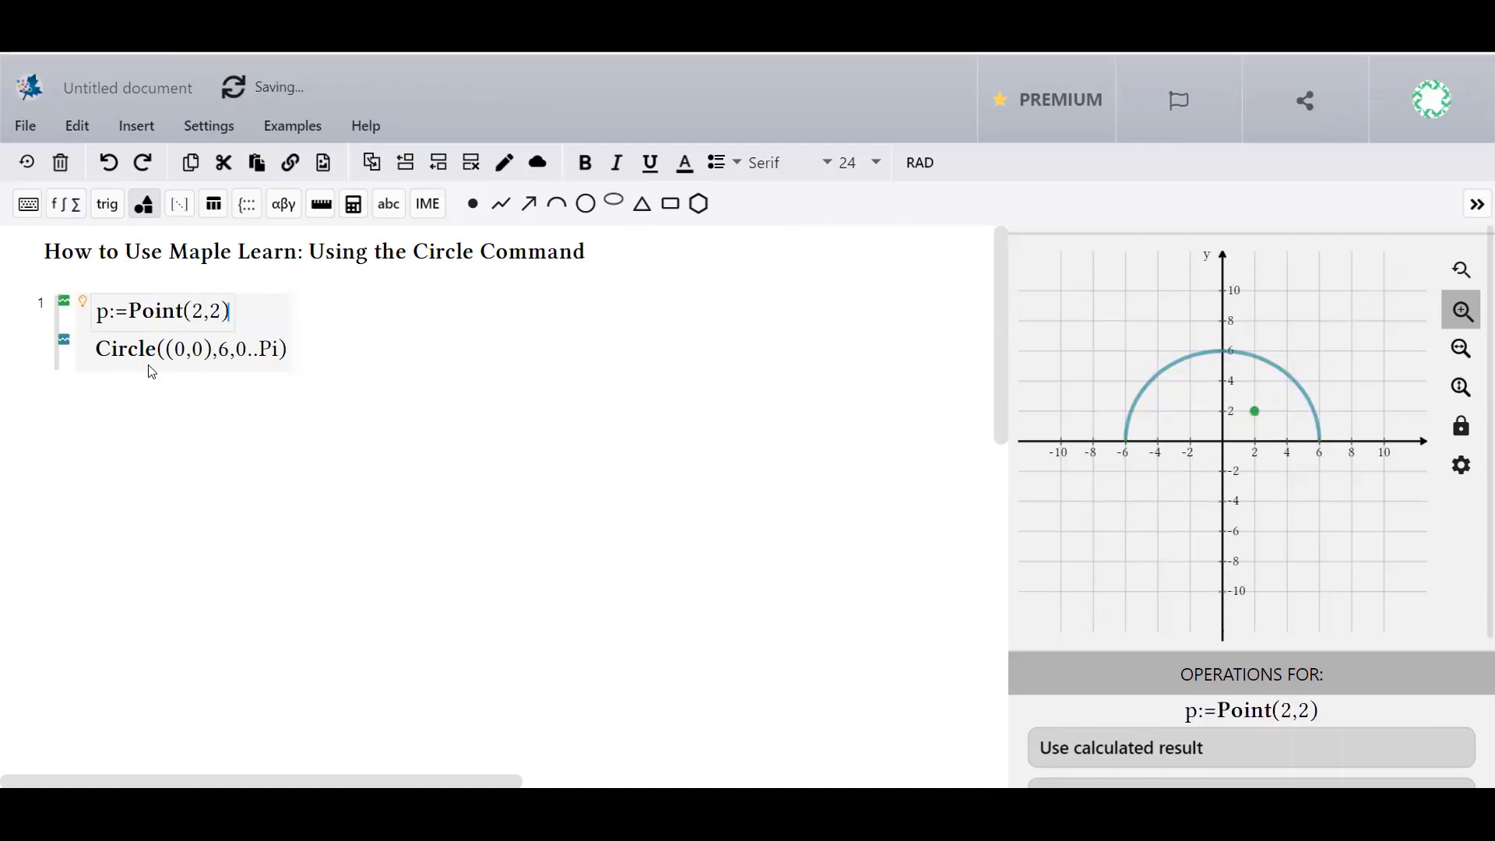
click(215, 354)
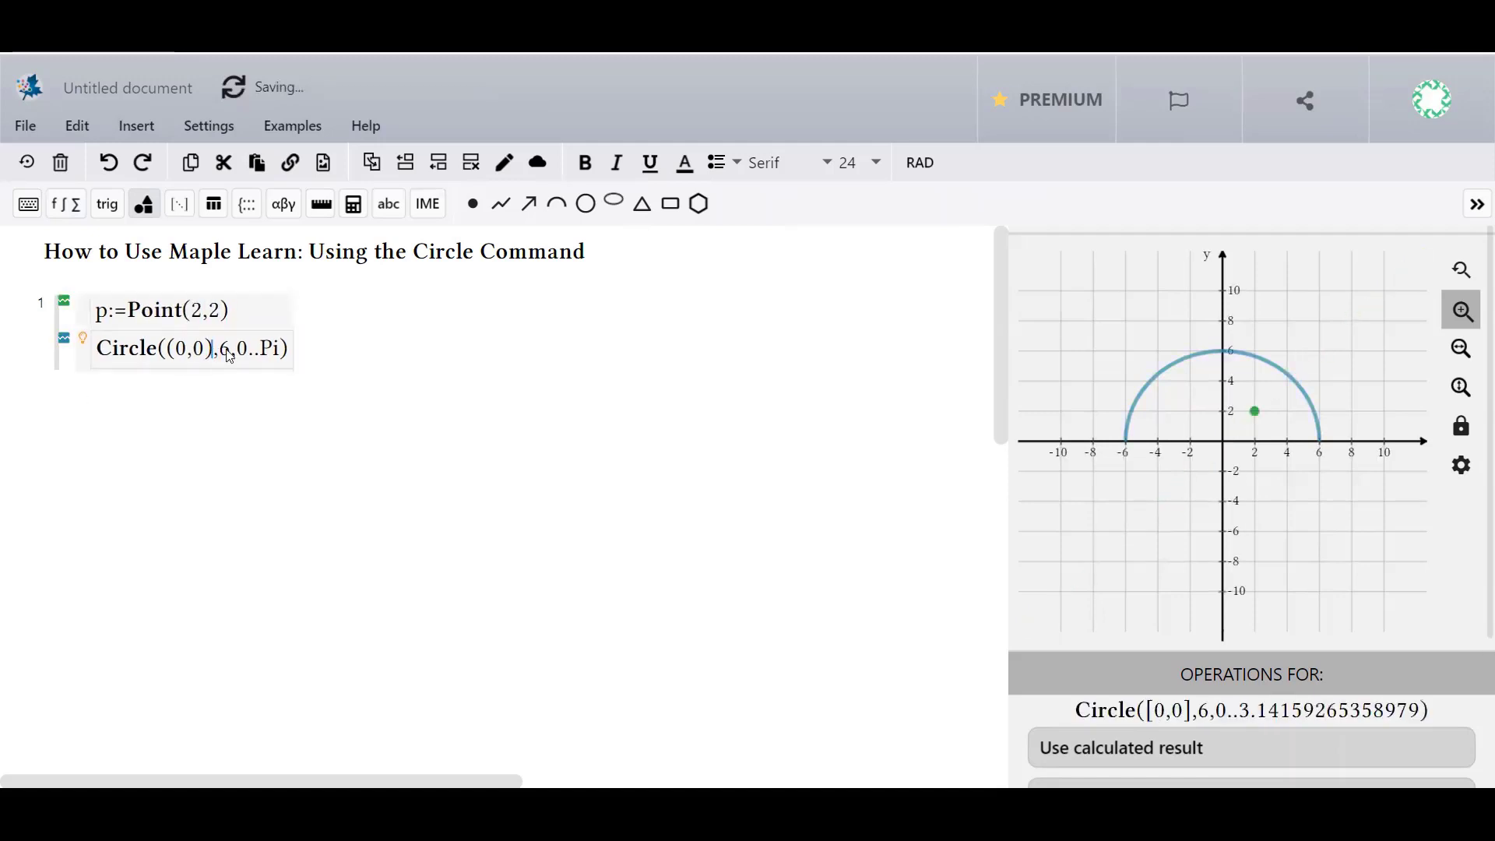
key(shift+Left)
key(shift+Left)
key(shift+Left)
key(shift+Left)
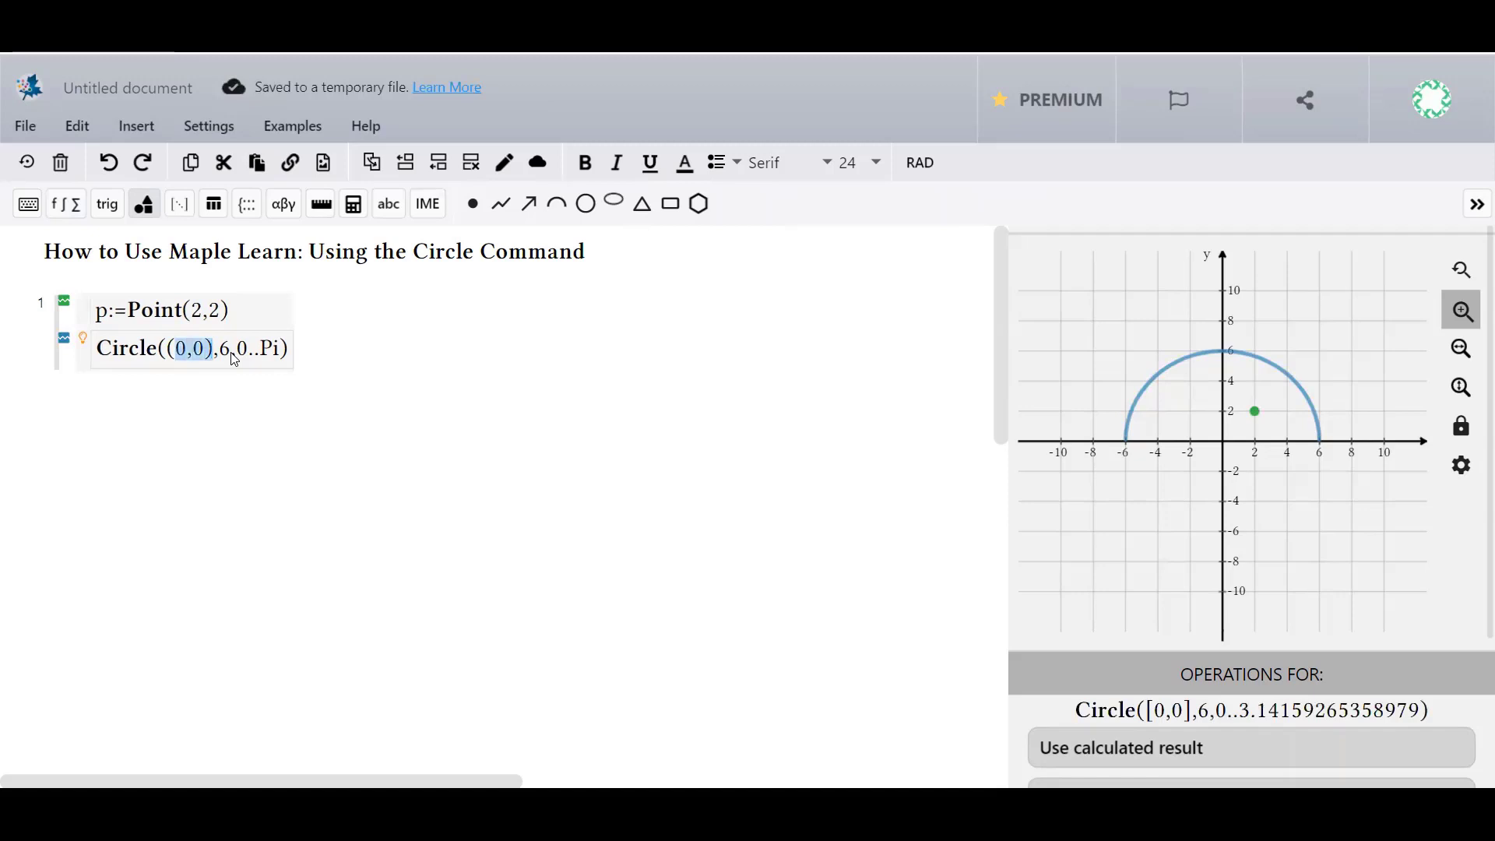
text(p)
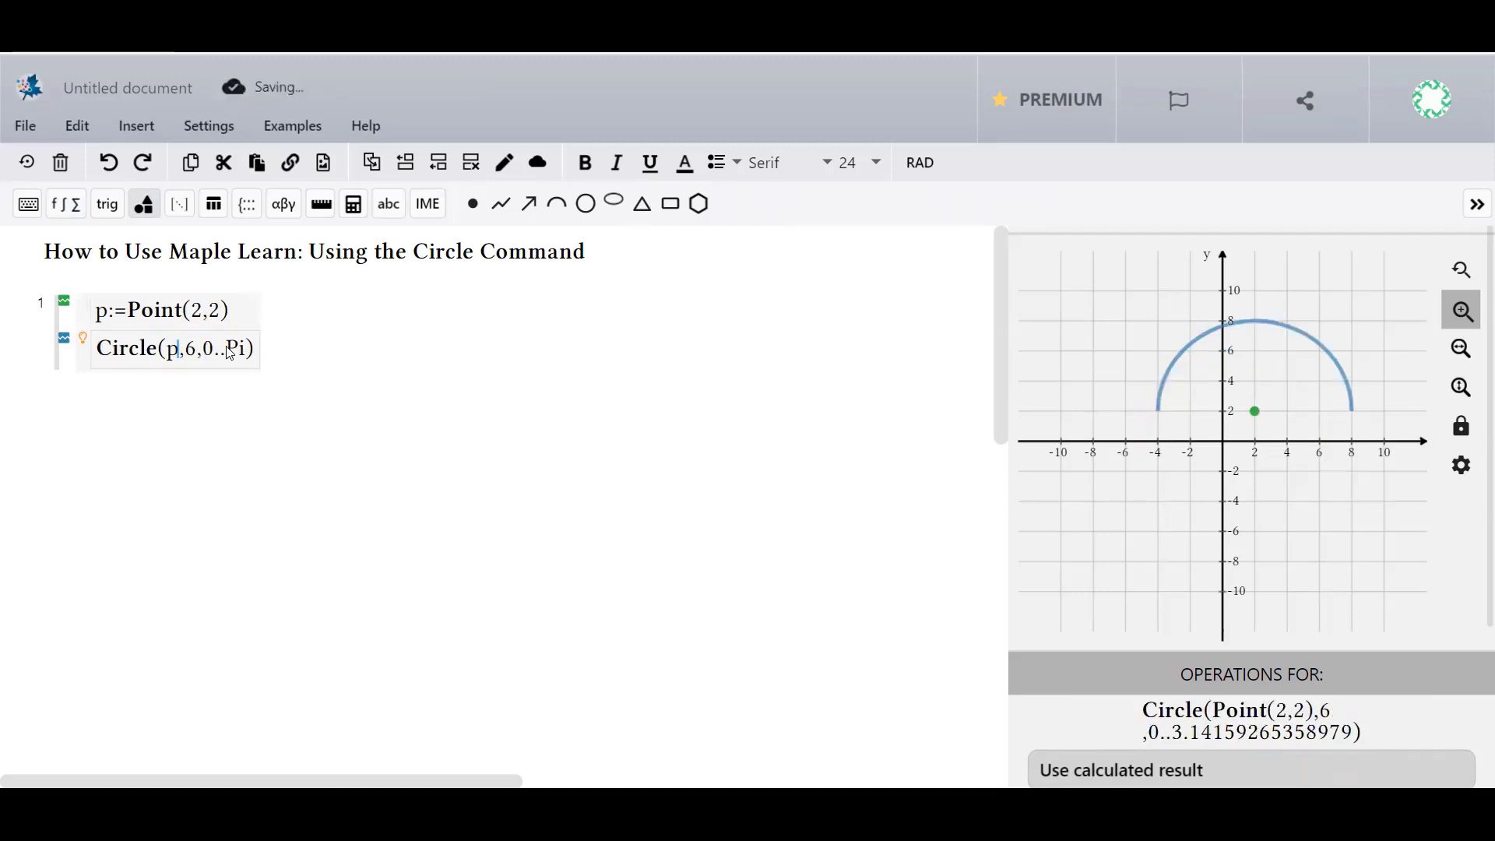
Add slider x:=5 above the point and replace the arc's Pi end angle with x
click(113, 313)
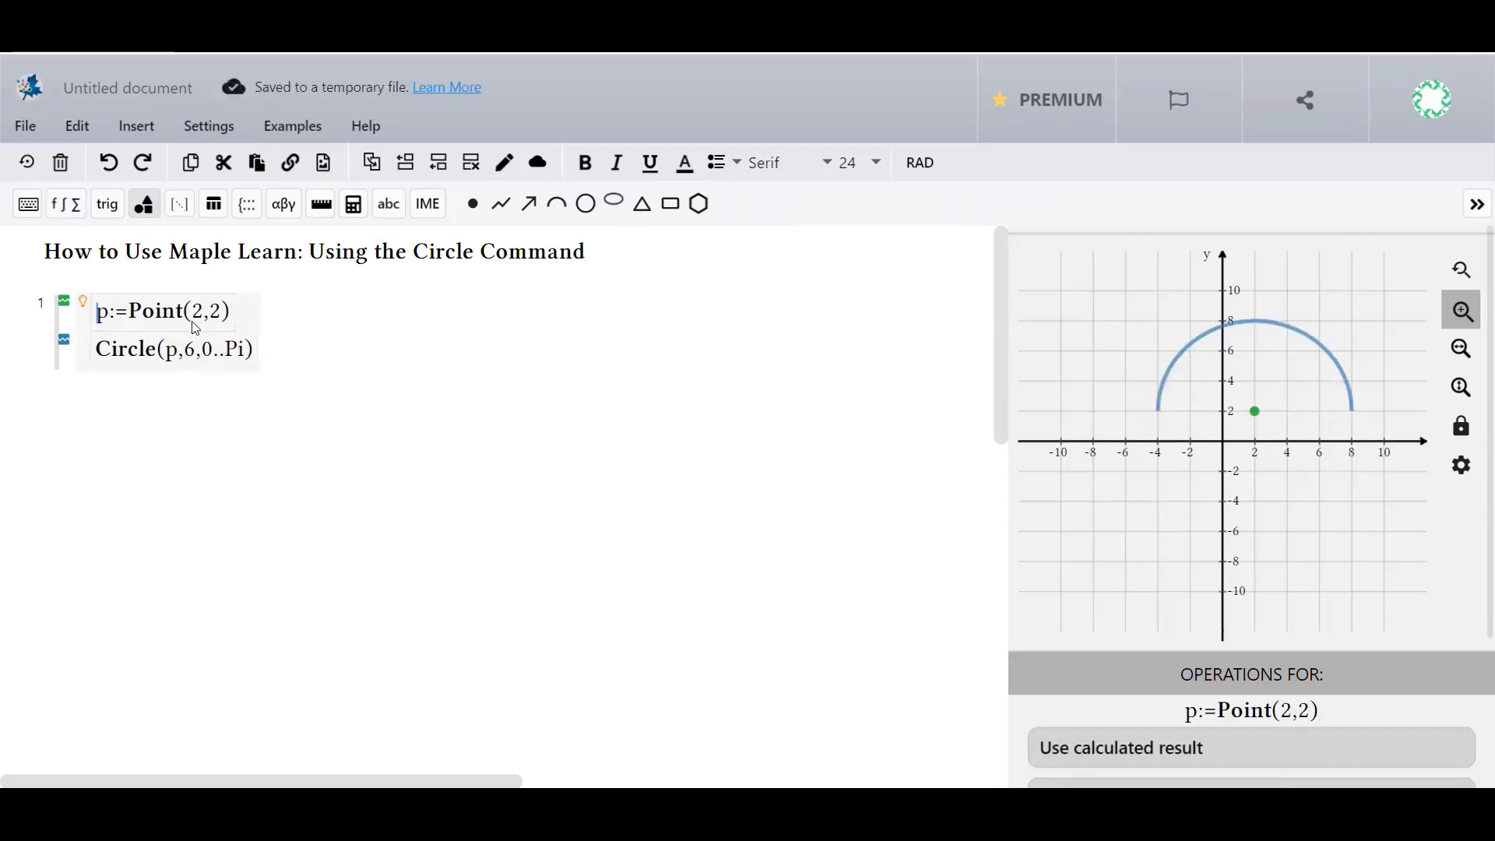
key(Return)
text(x)
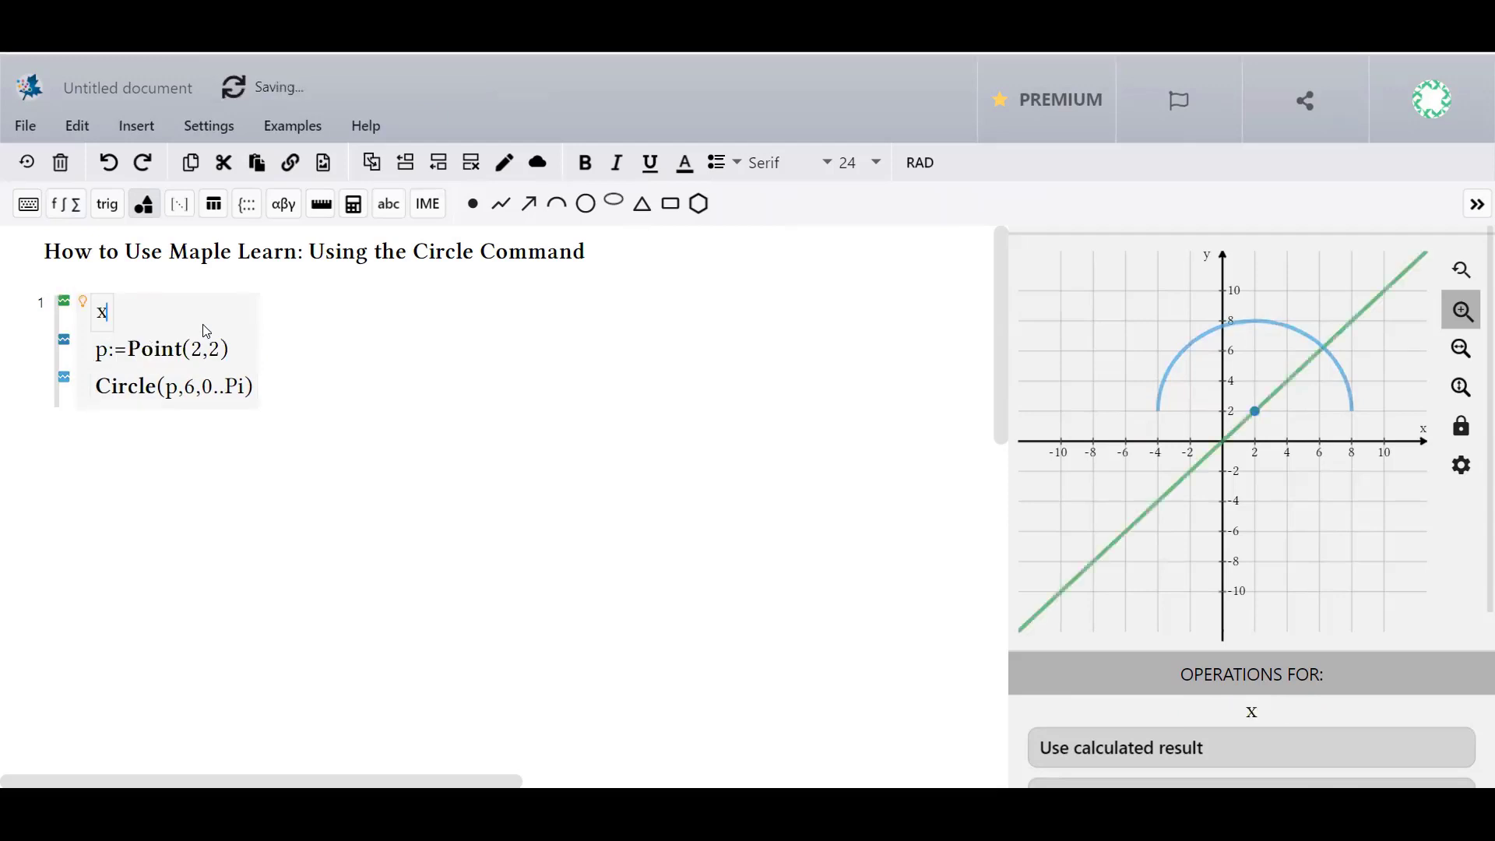
text(:=5)
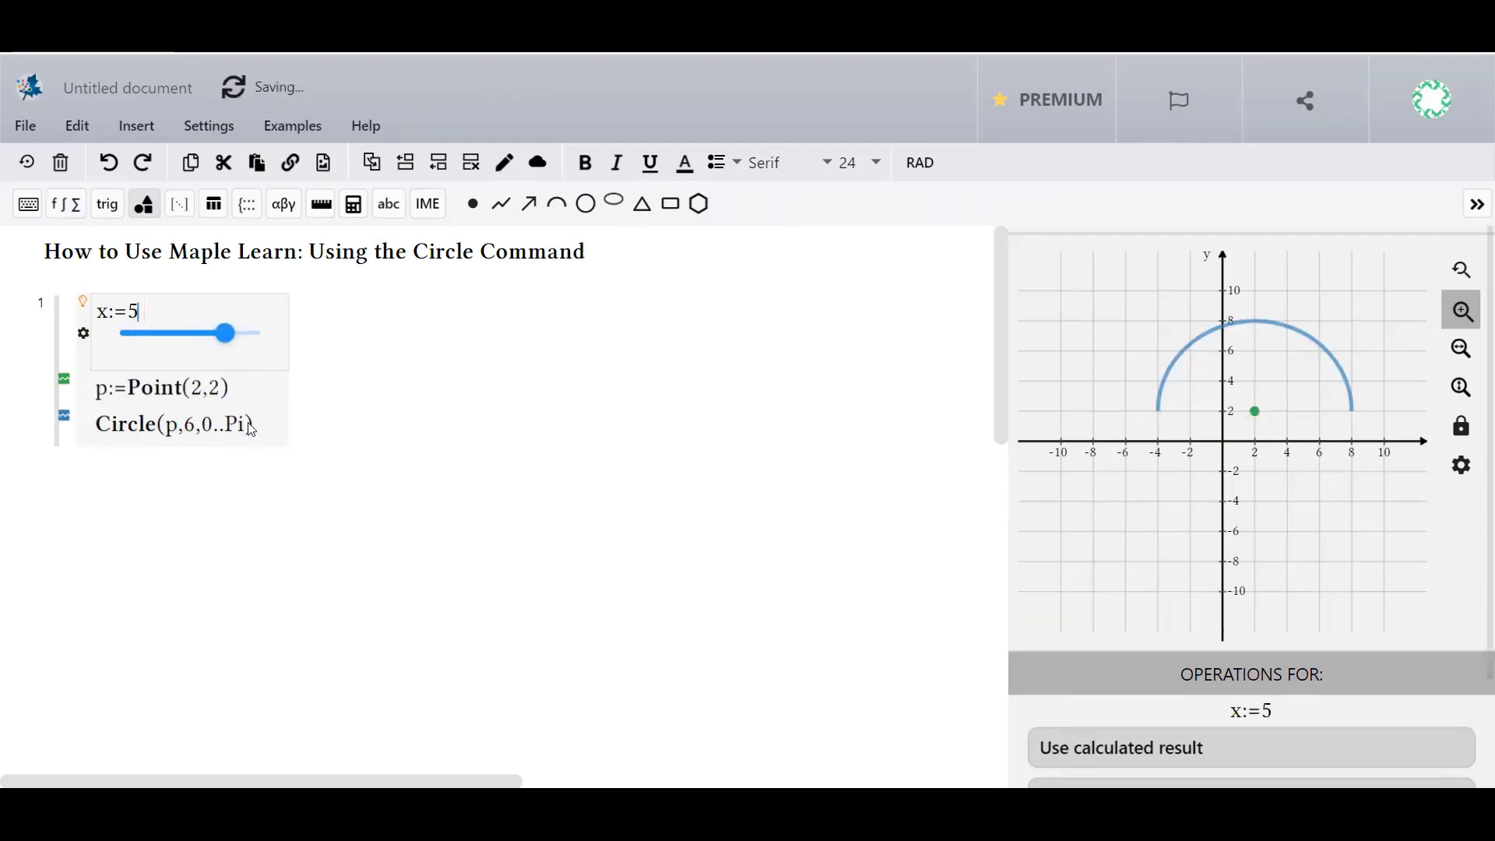
click(248, 429)
key(BackSpace)
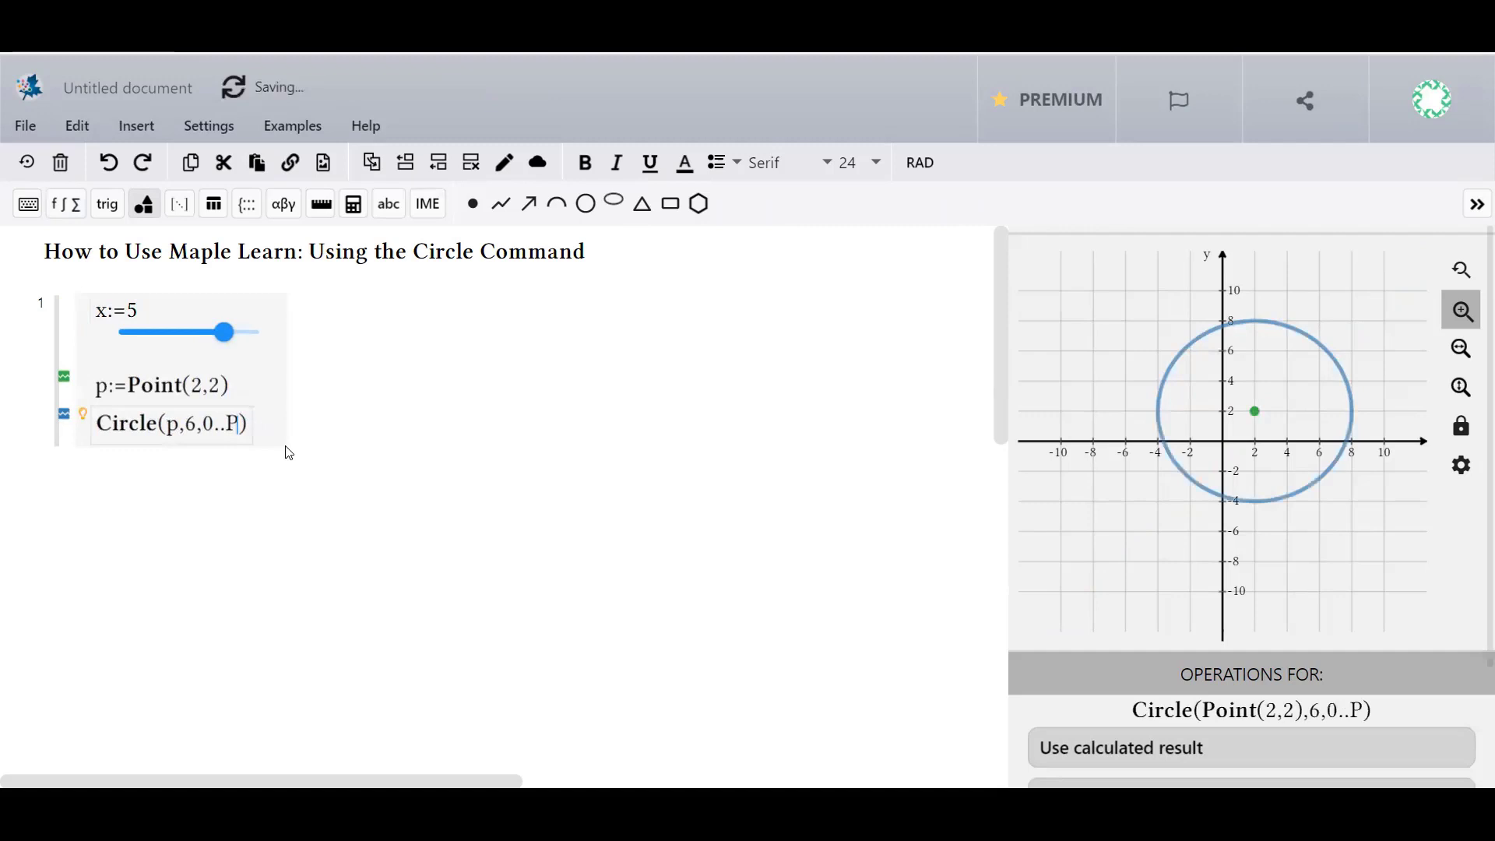
key(BackSpace)
text(x)
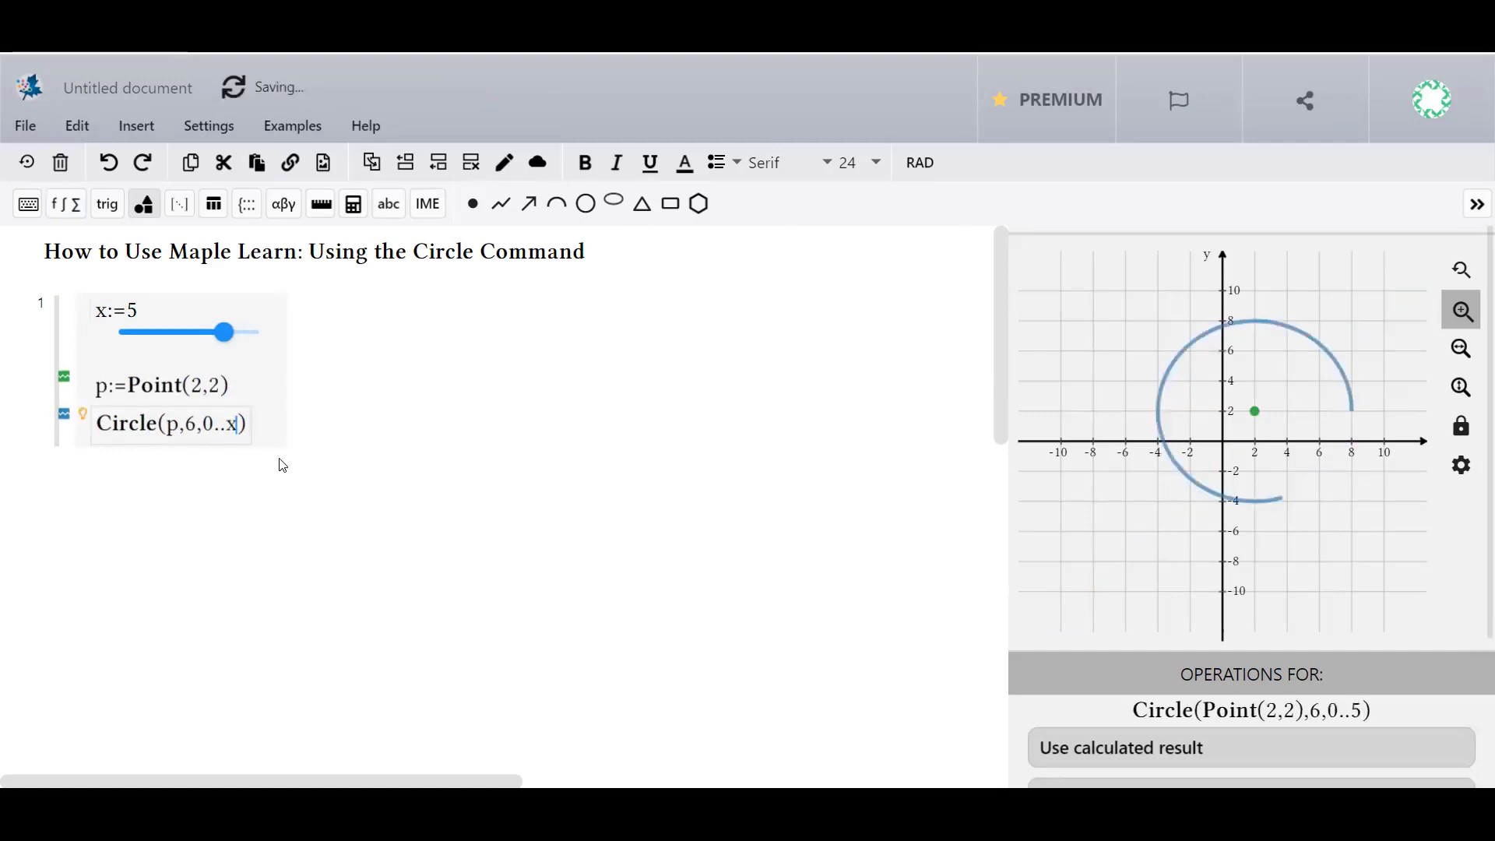
Set slider x to 2, name the circle c, and start a second group
mouse_move(223, 334)
mouse_down()
mouse_move(183, 342)
mouse_move(205, 334)
mouse_up()
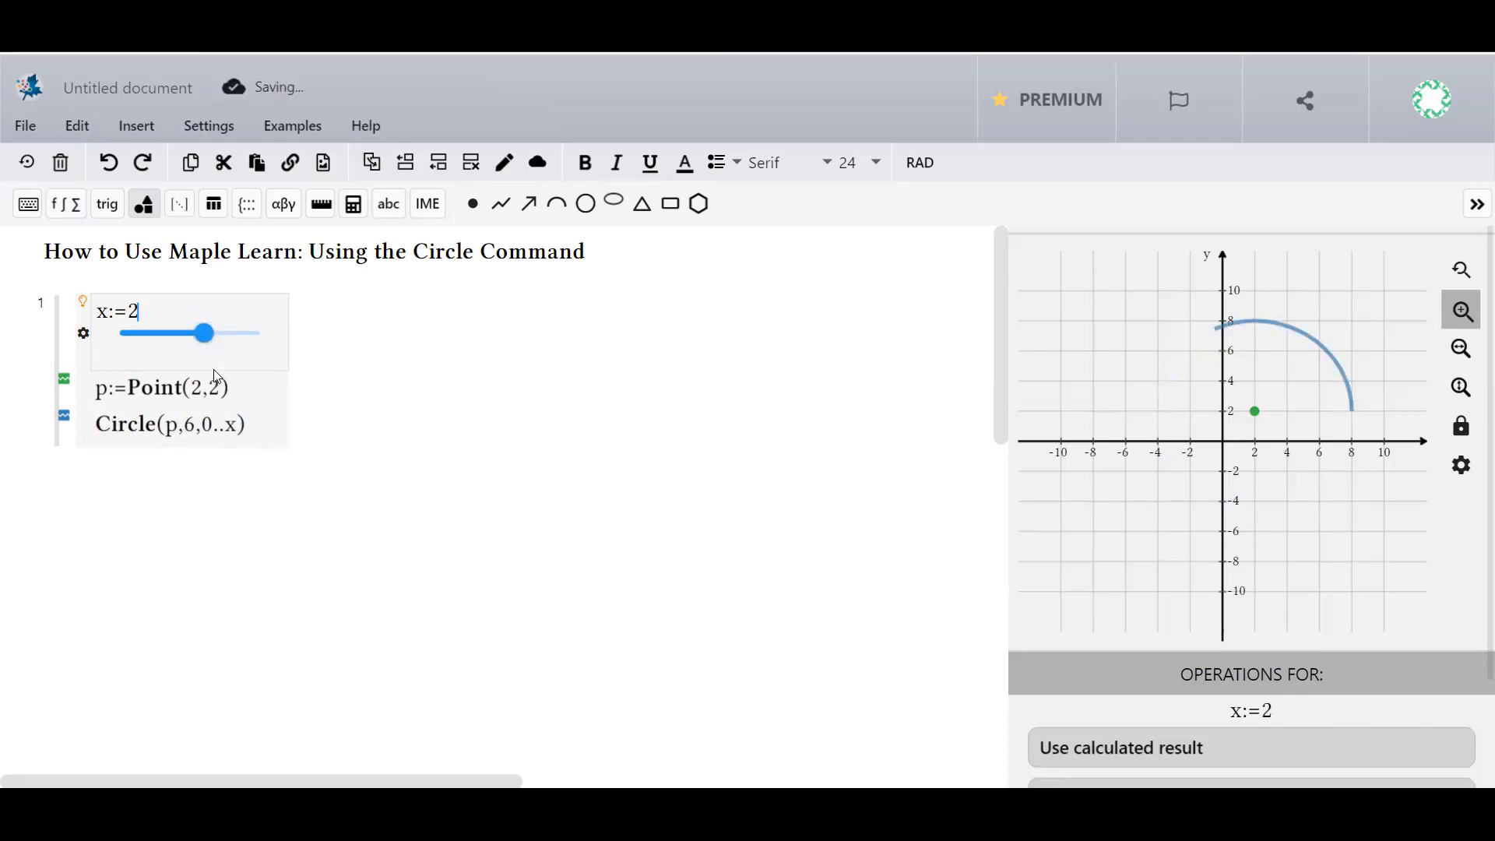
click(99, 427)
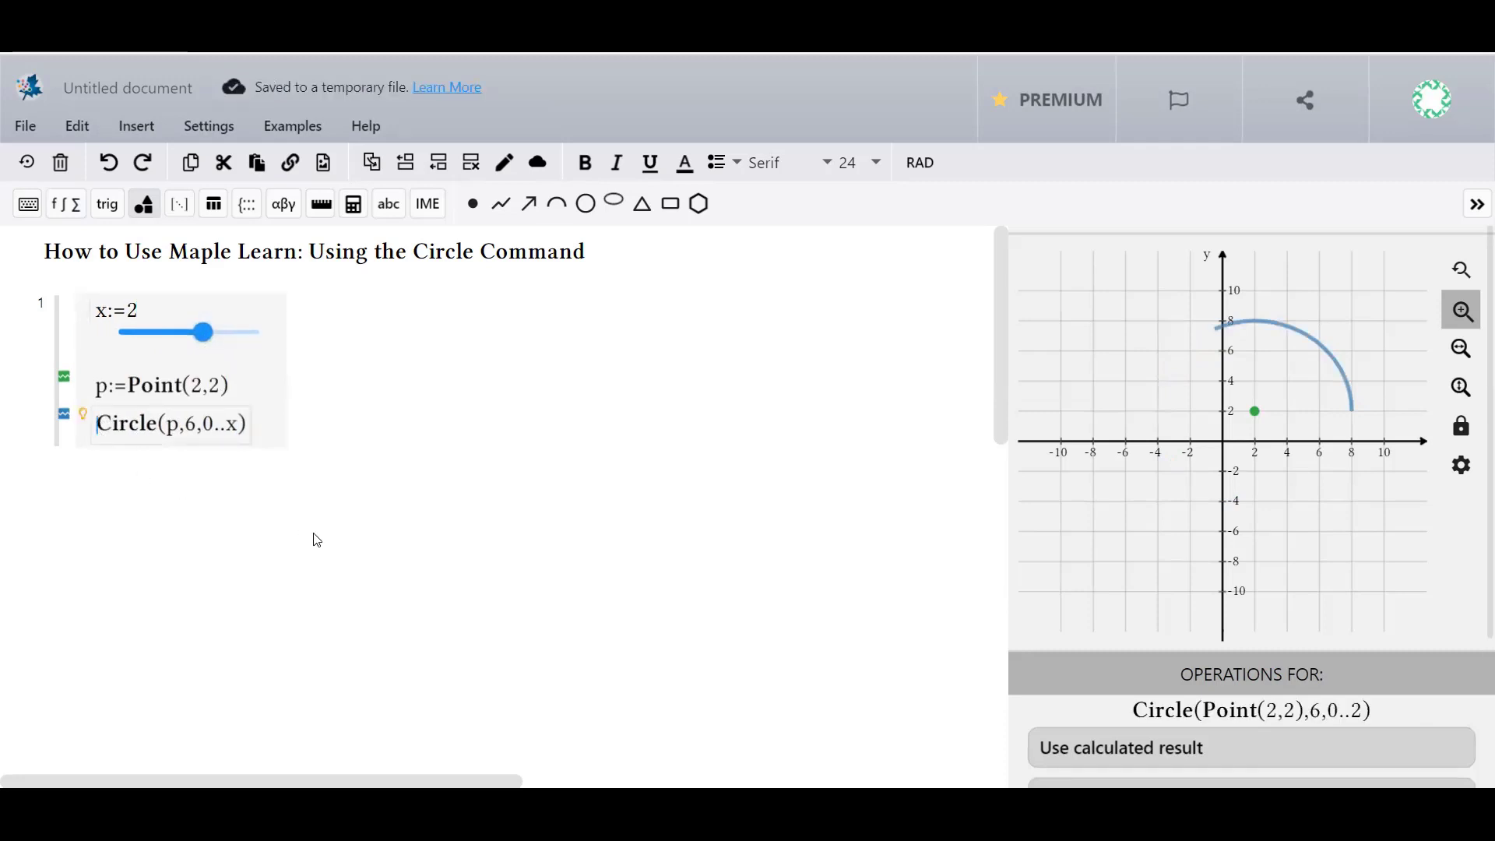
text(c:)
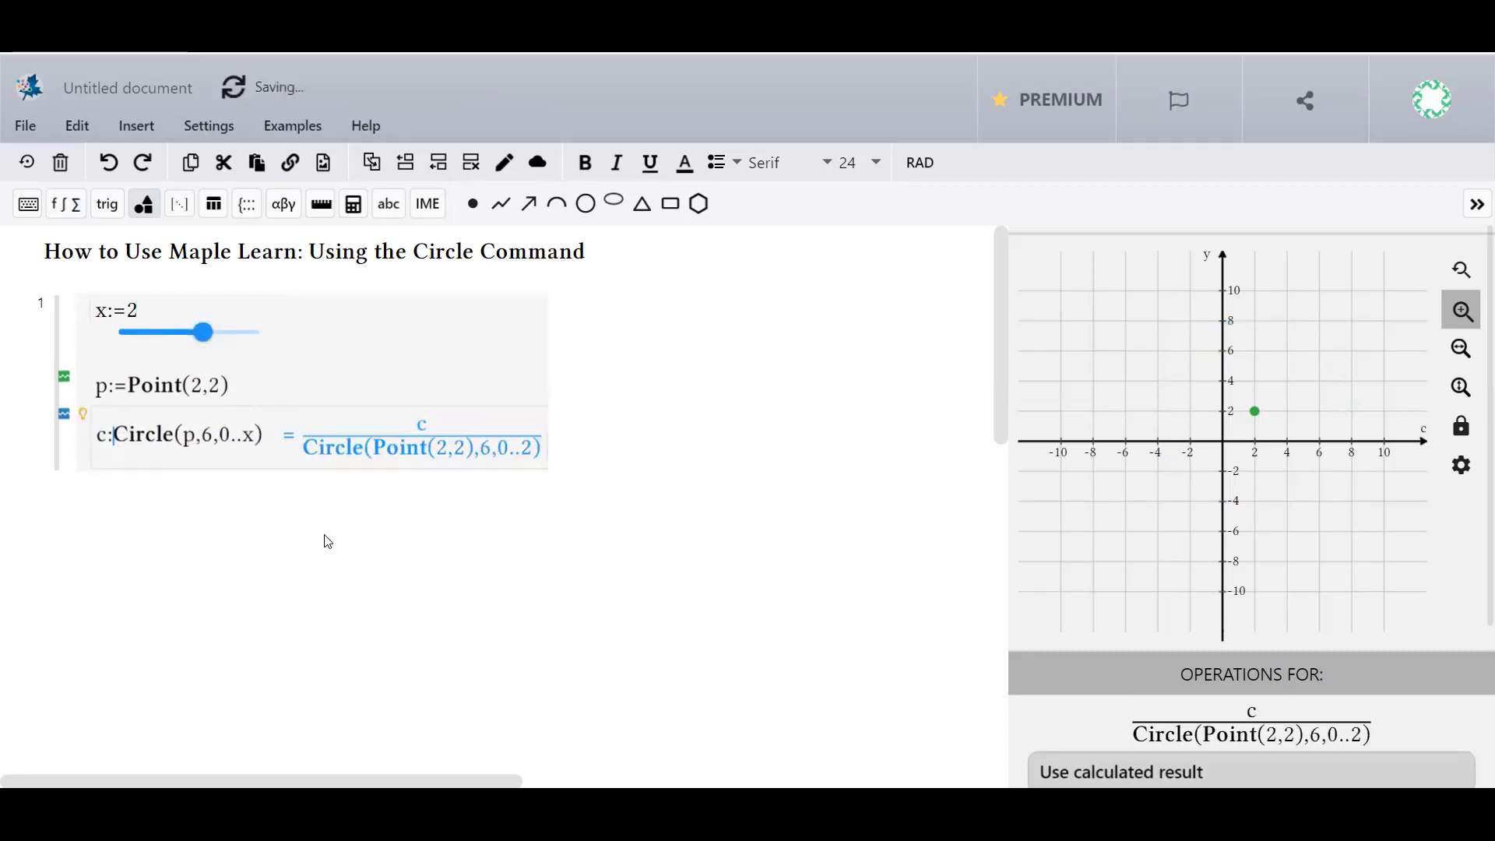
text(=)
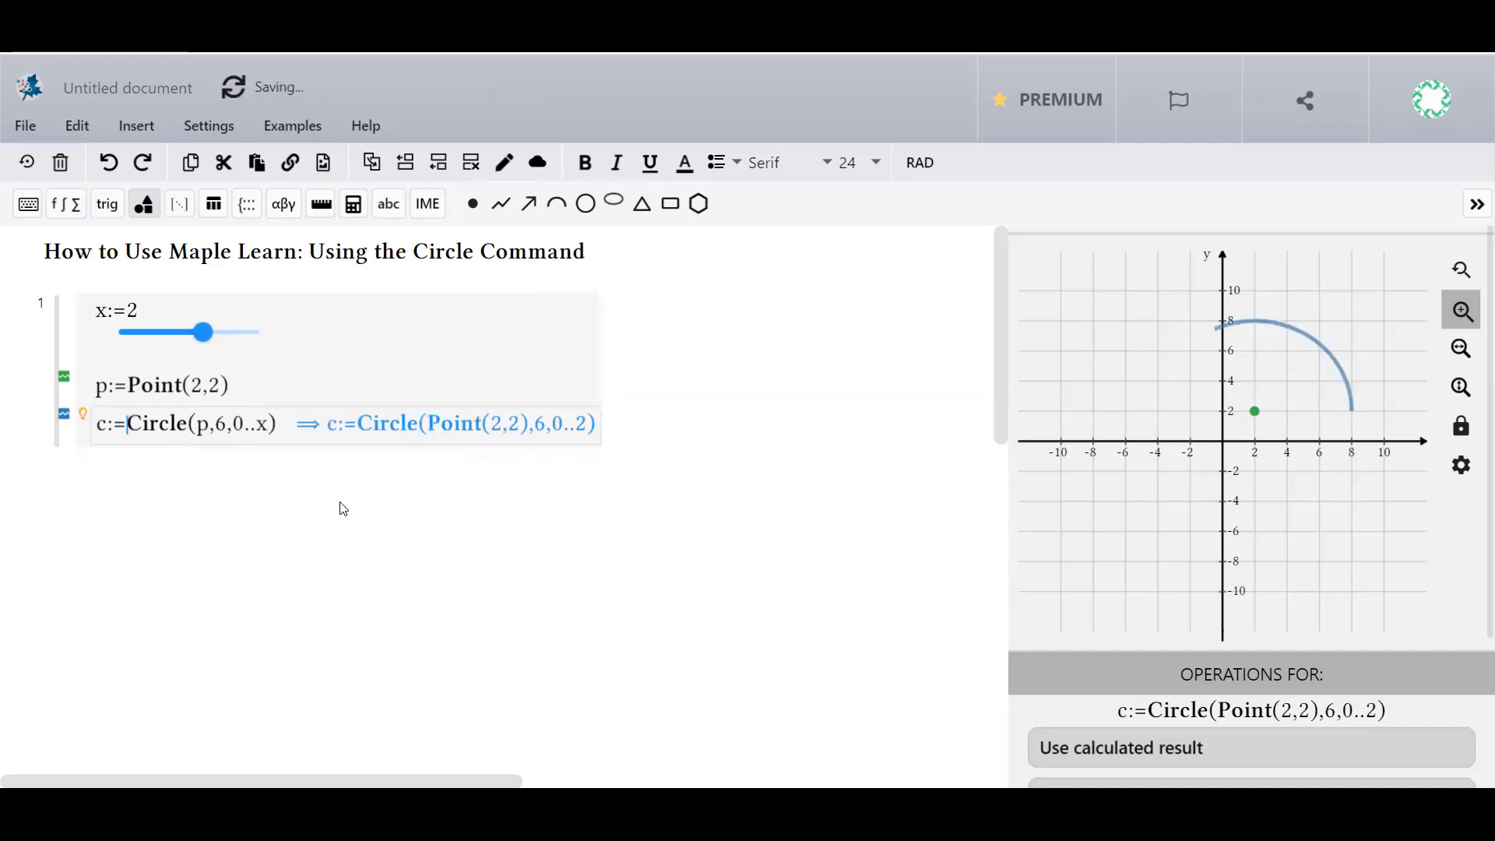
click(343, 525)
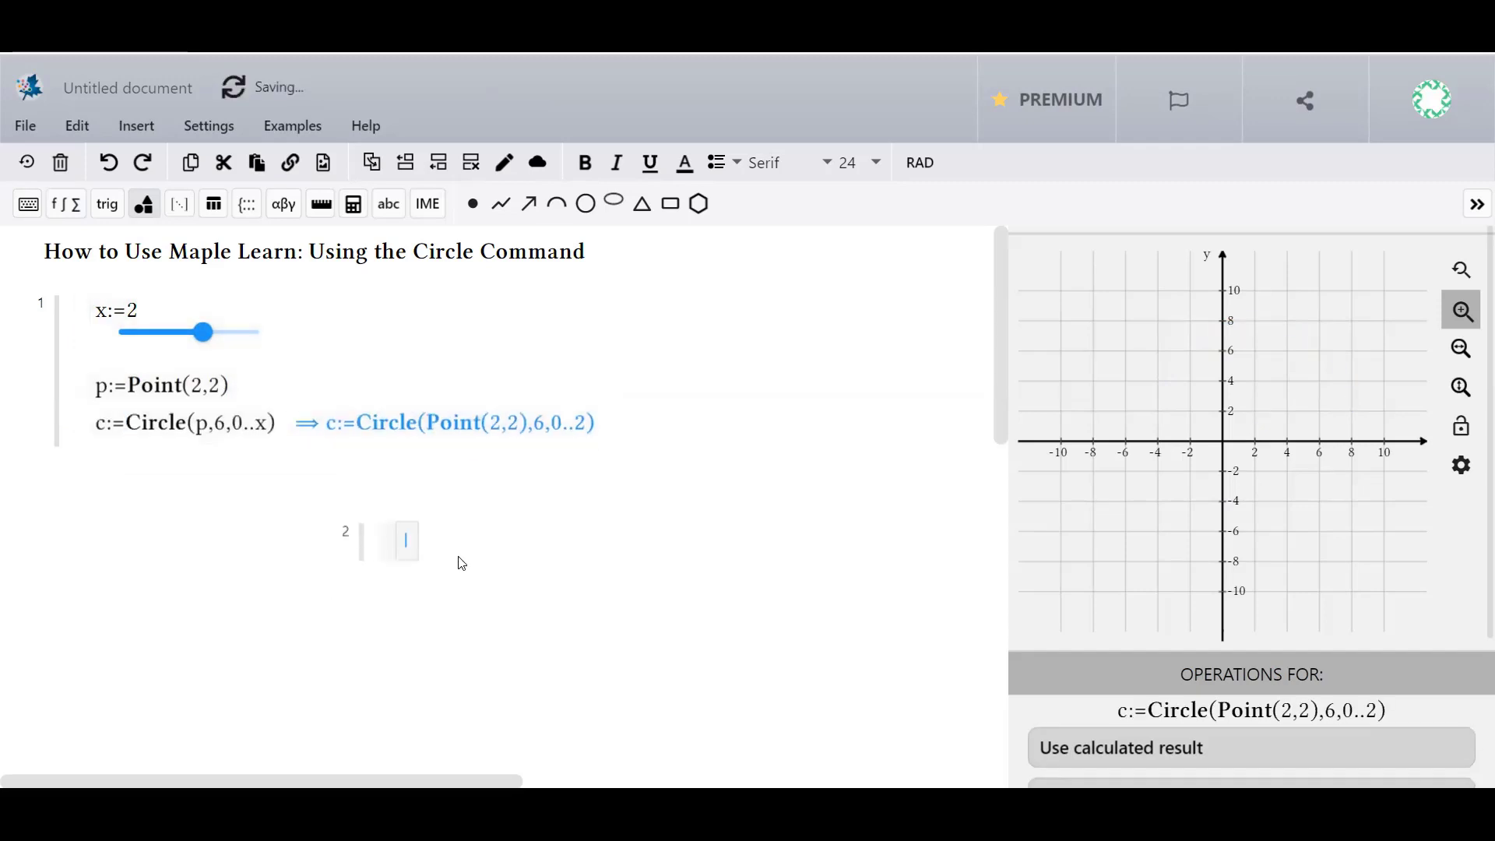
text(c)
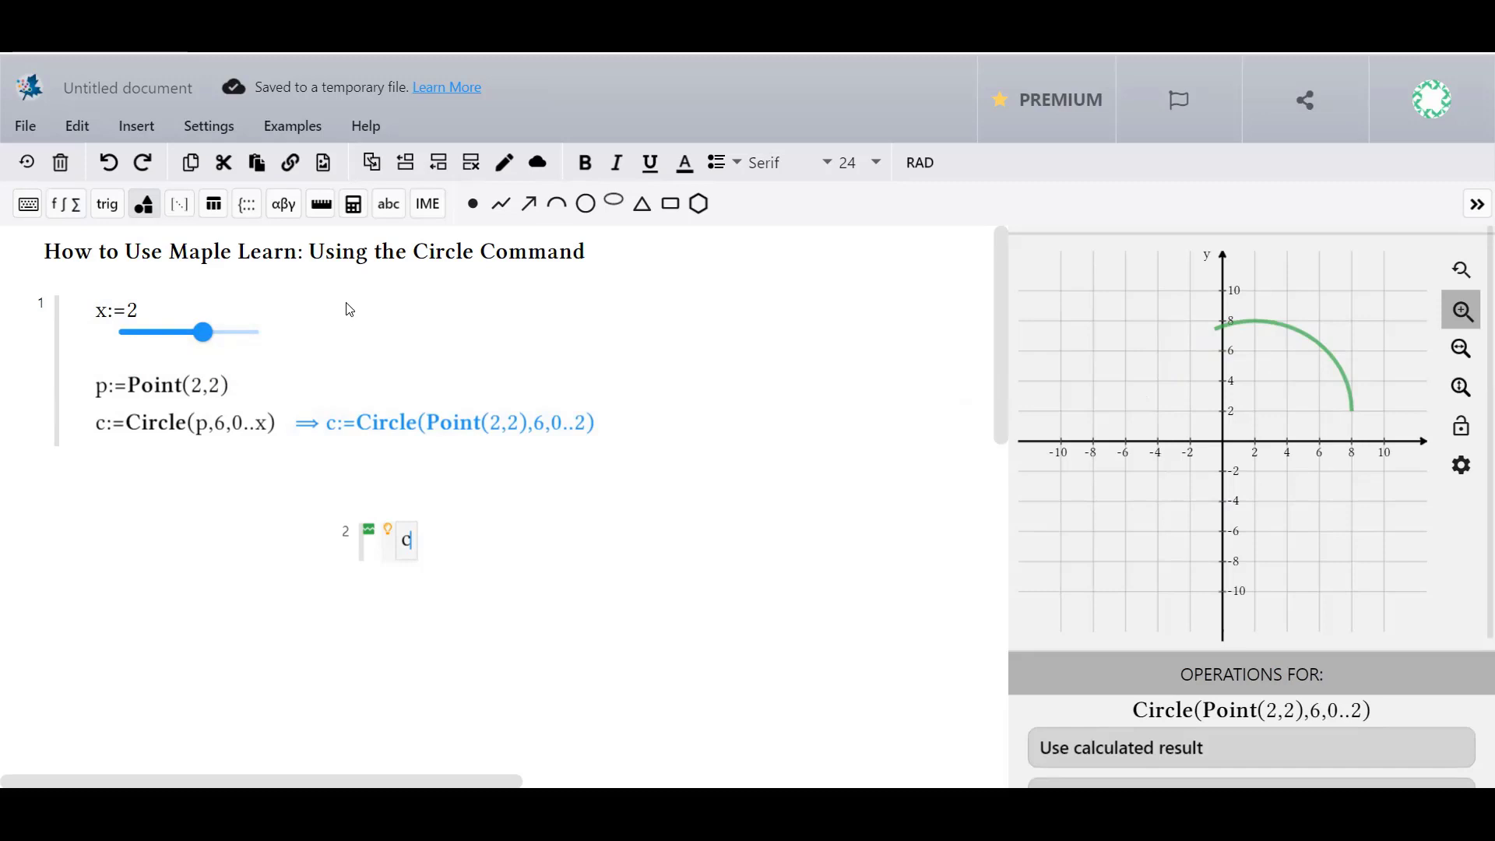
Open the Examples menu listing example documents
click(292, 125)
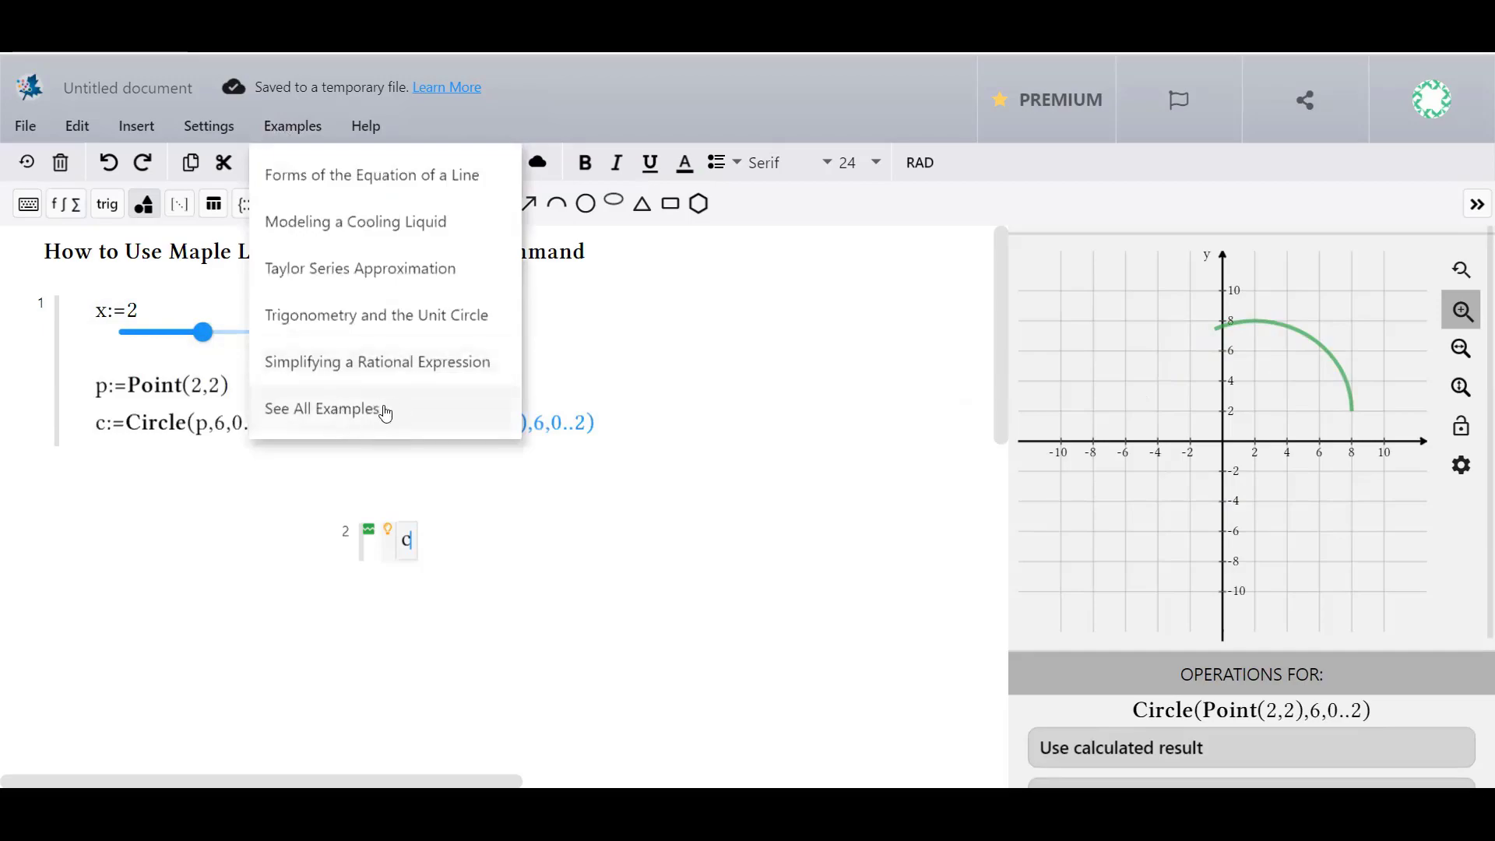